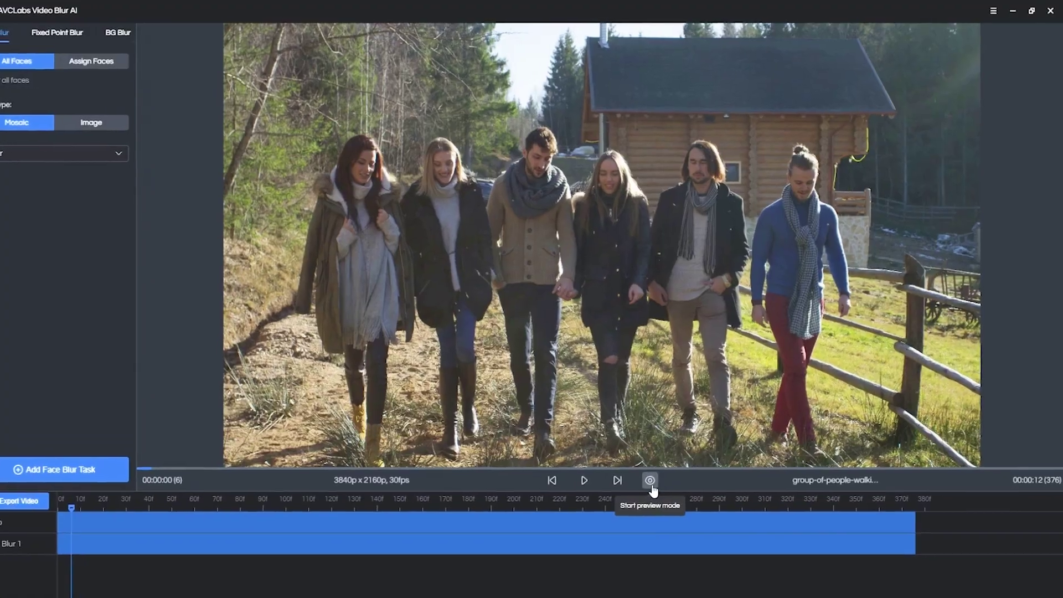
Preview the face blur effect on the video of the group walking outdoors.
left_click(650, 482)
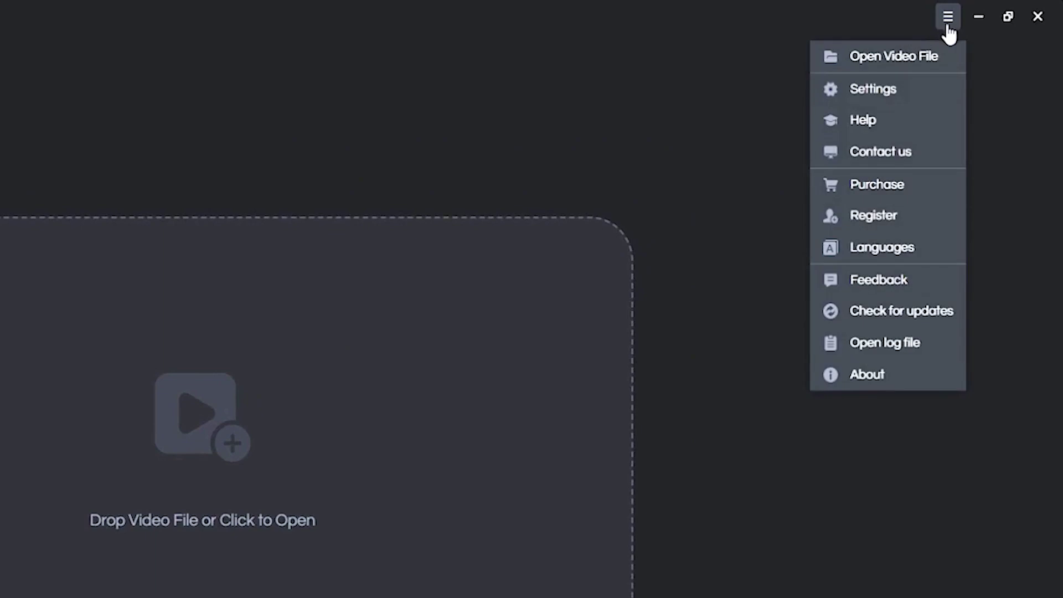
Set the output path to the Downloads folder and the detection precision to 40 in the settings, and apply them.
left_click(906, 103)
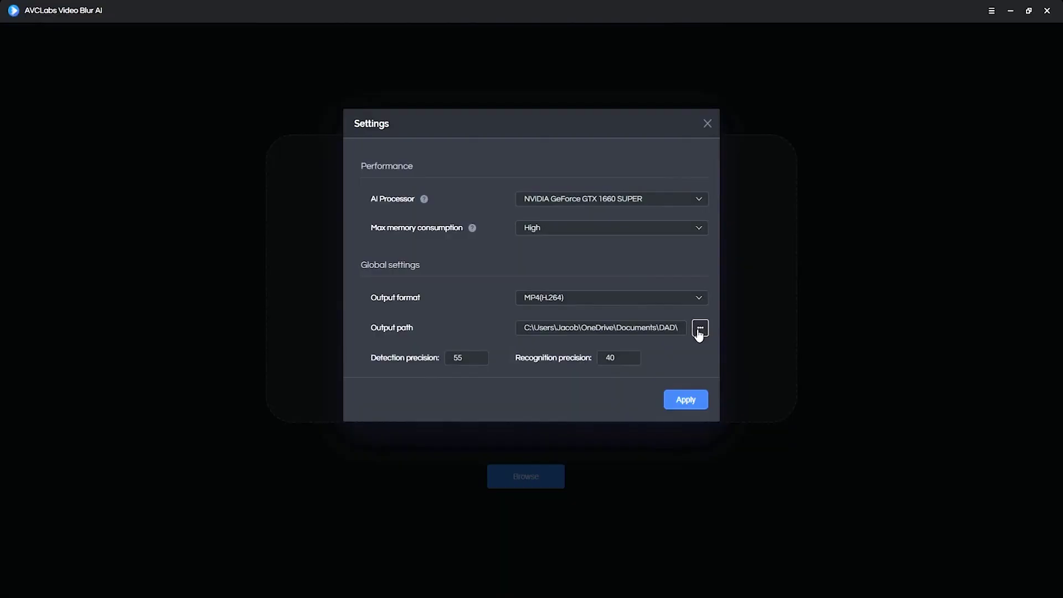
left_click(699, 328)
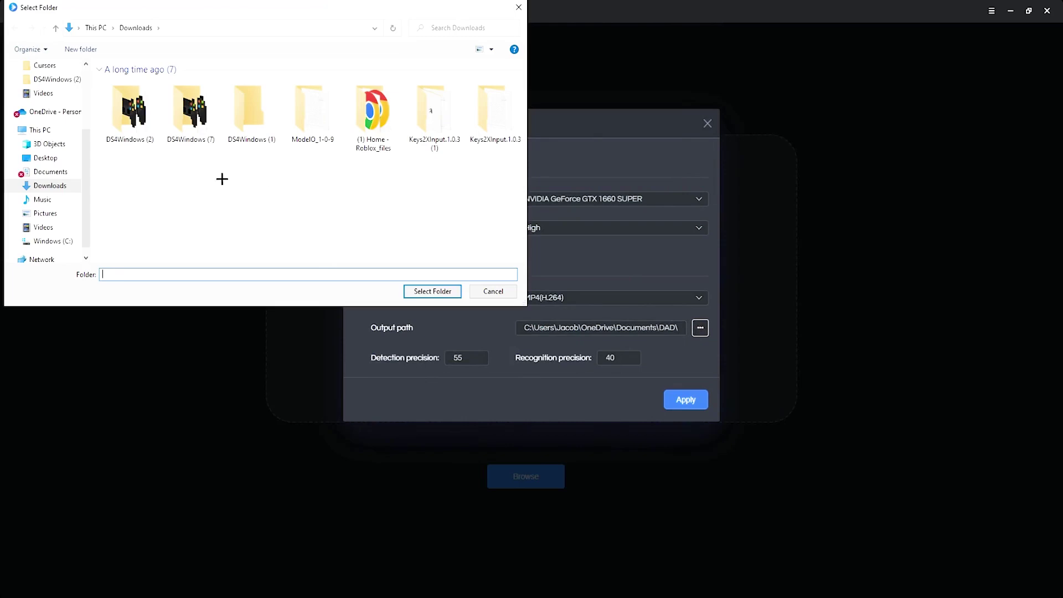
left_click(432, 291)
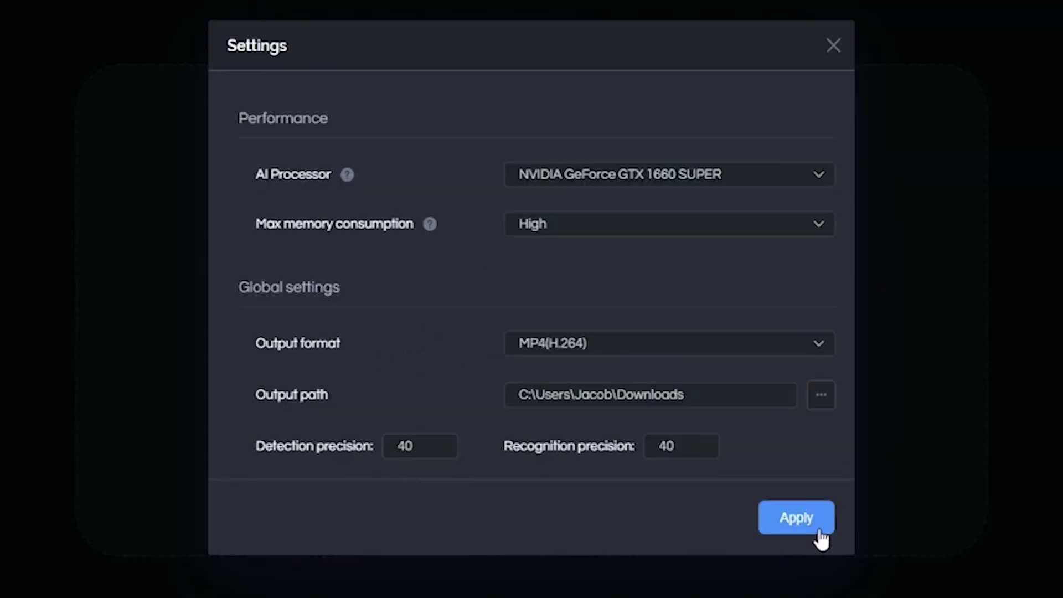
left_click(796, 519)
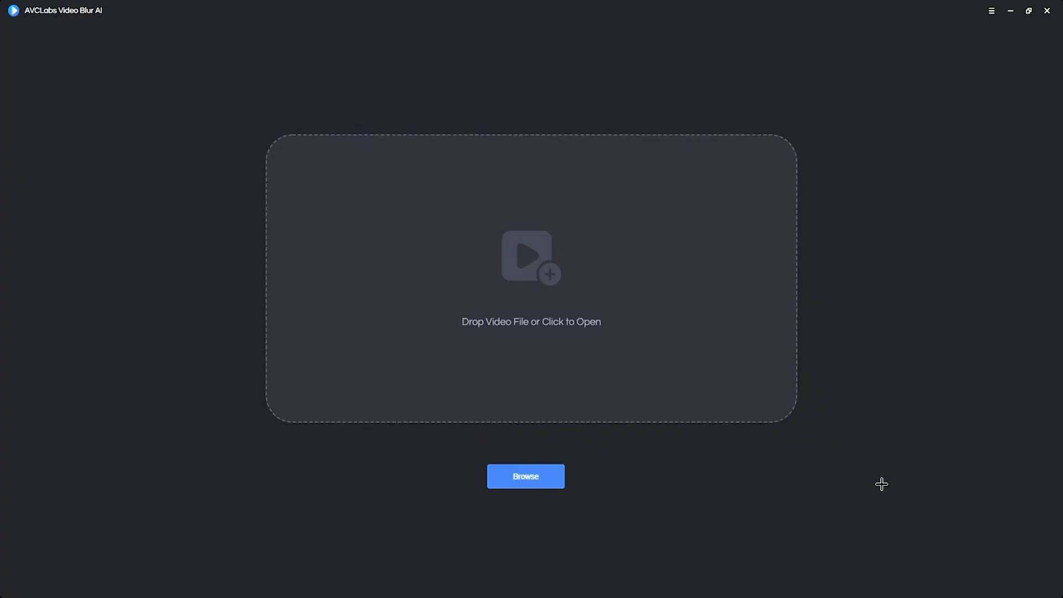
Open the video of the six people walking and move through its frames on the timeline.
left_click(566, 360)
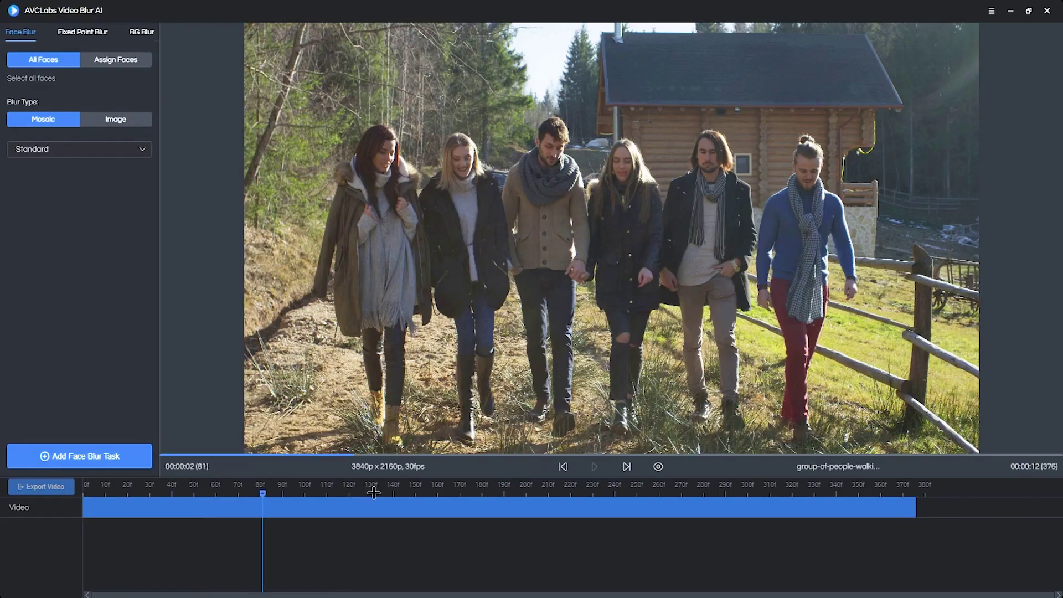
left_click(379, 492)
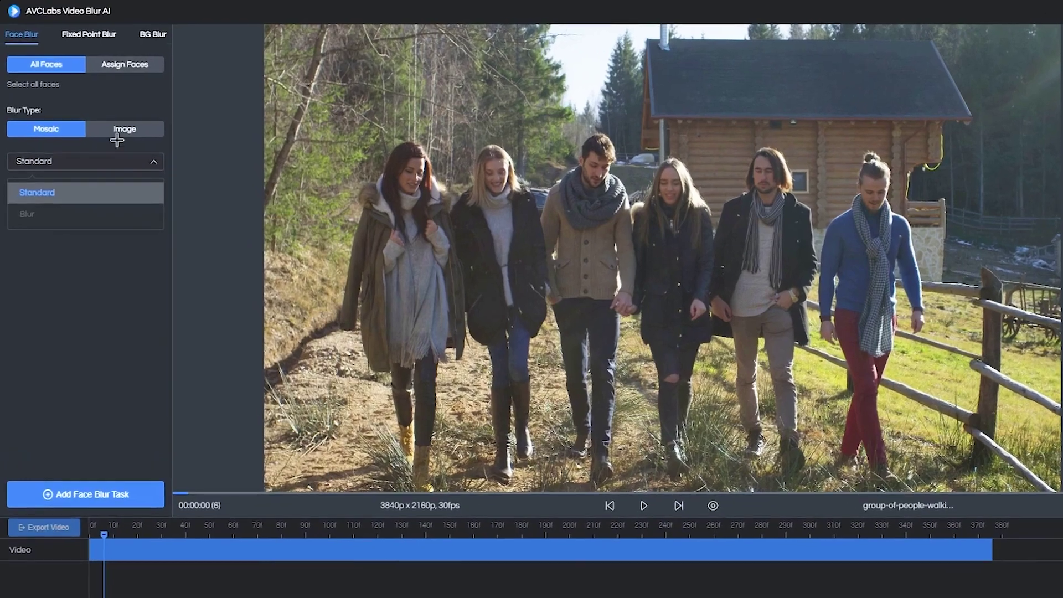
Add a face blur task covering all faces, using the Mosaic blur type with the Blur style.
left_click(123, 122)
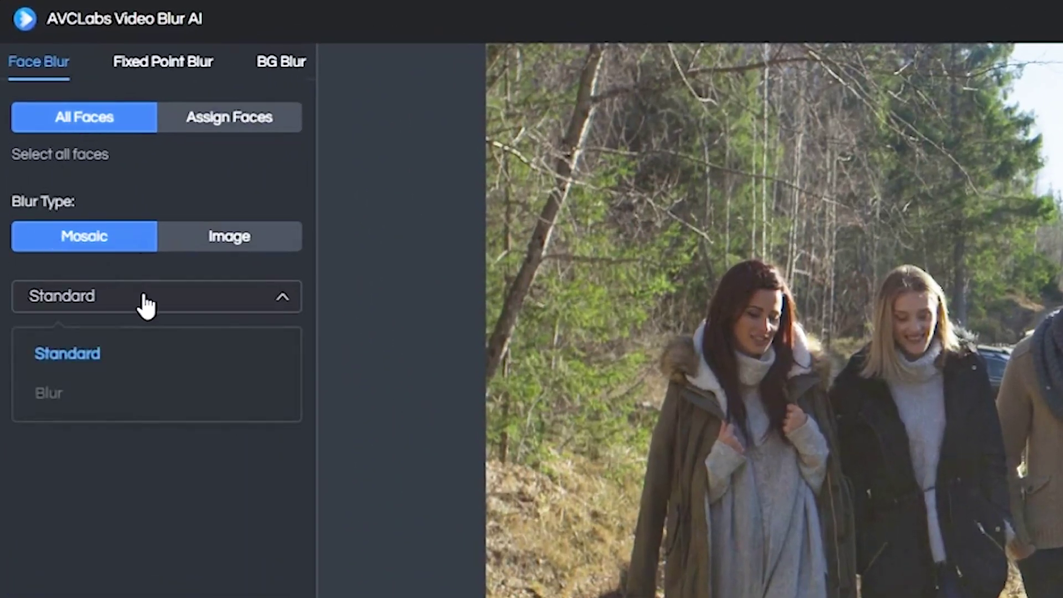
left_click(87, 405)
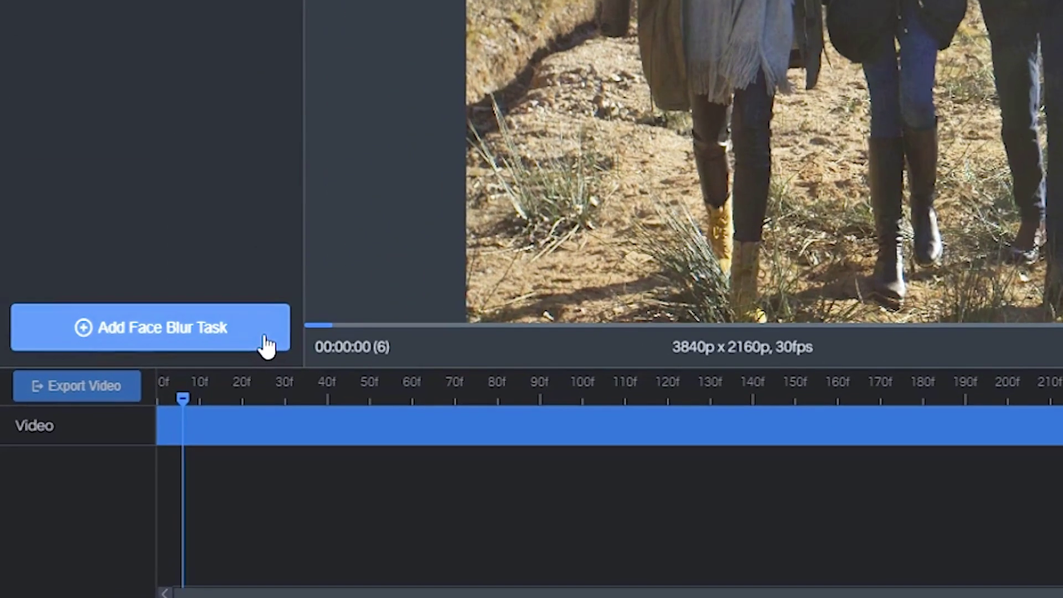
left_click(267, 346)
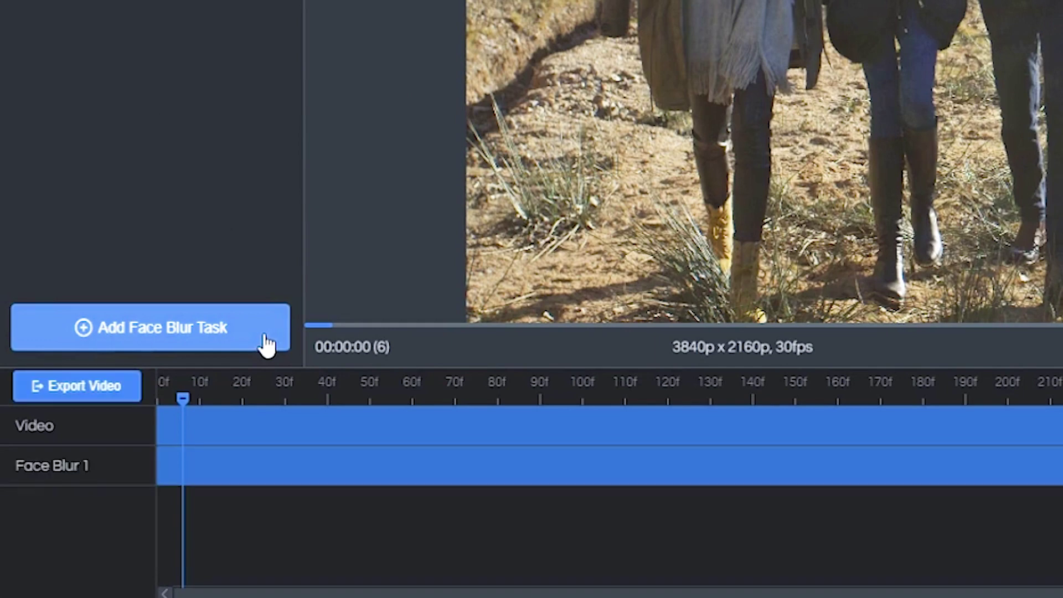
left_click(246, 479)
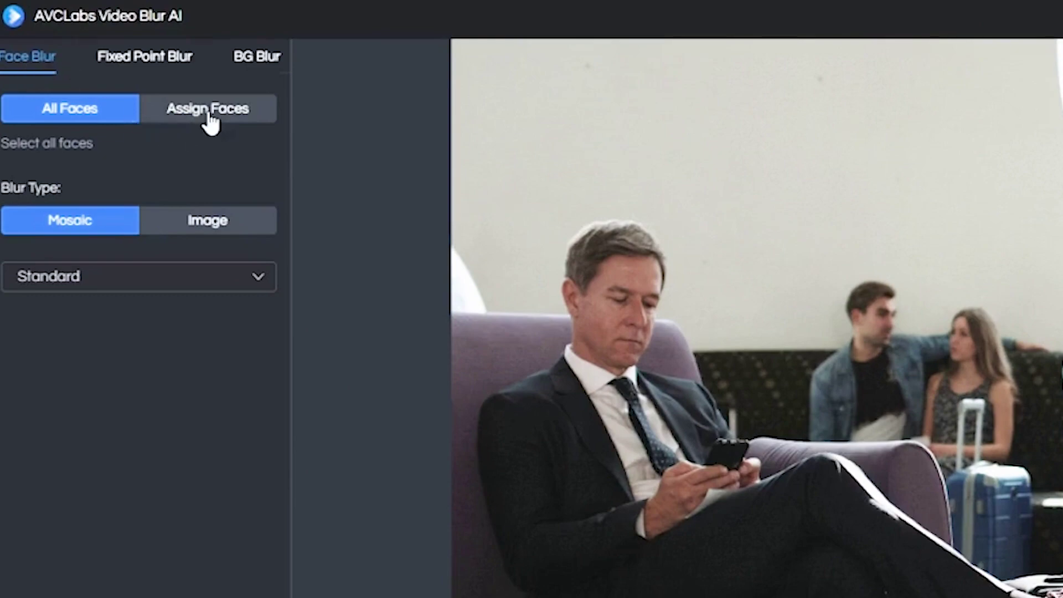
Scan the airport lounge video for assignable faces with a quick scan of 1 frame from every 10.
left_click(209, 114)
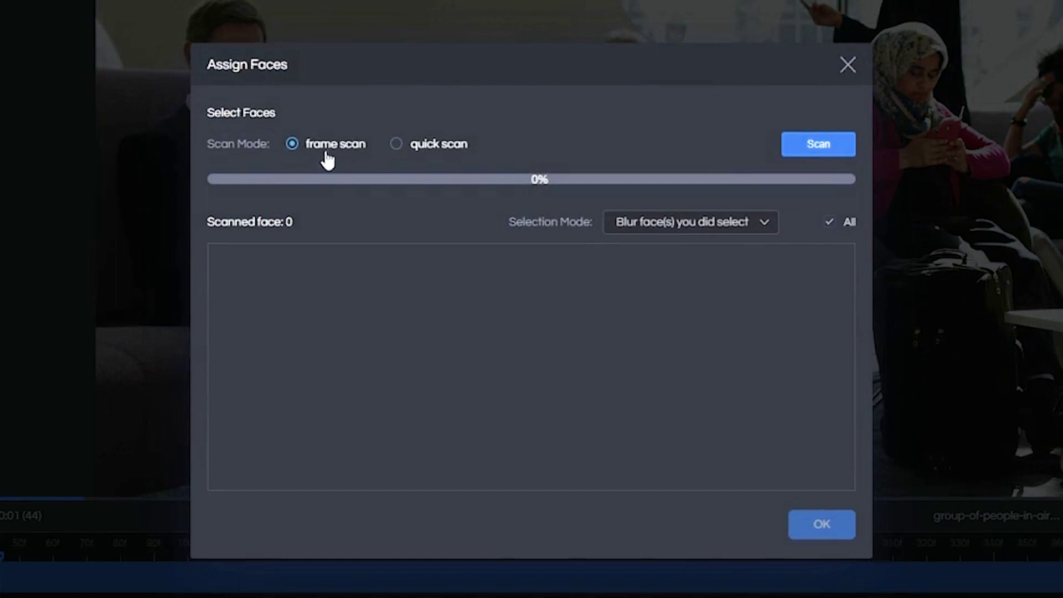
left_click(403, 149)
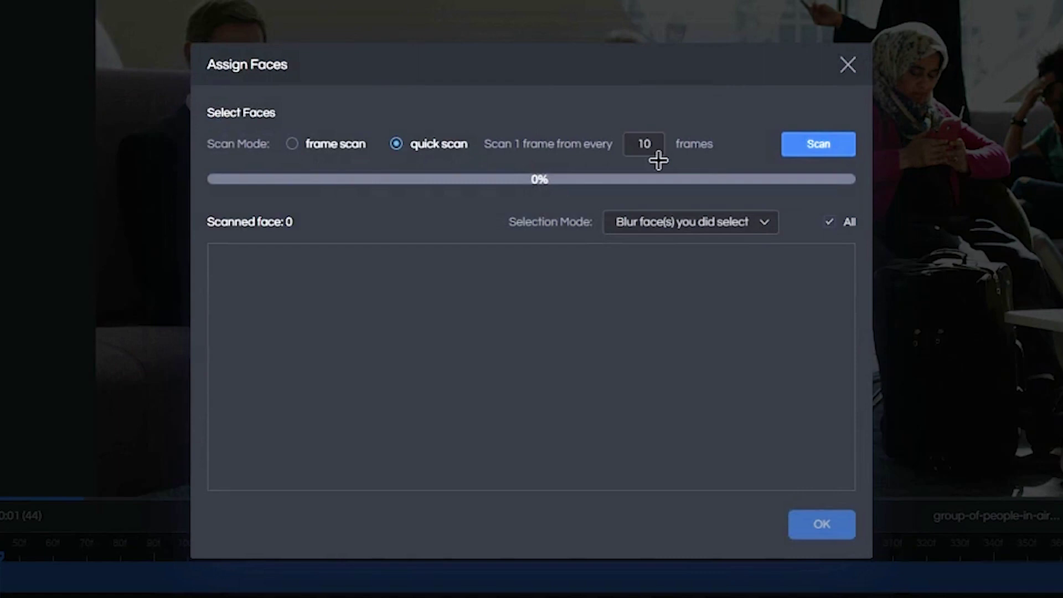
left_click(822, 146)
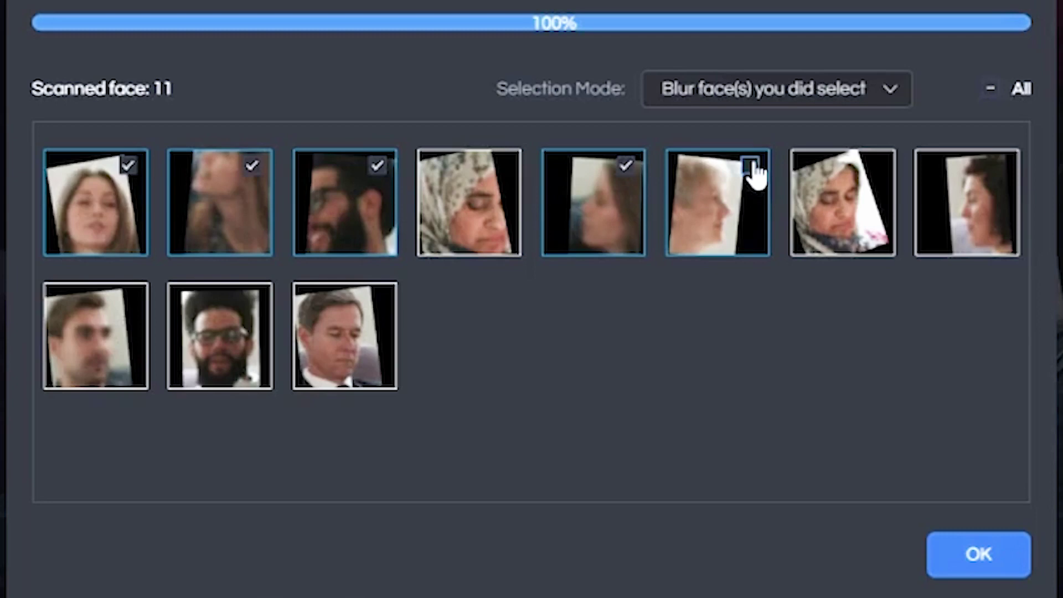
Choose eight scanned faces to blur, leaving out the woman in the headscarf and the man in the suit, and confirm the selection.
left_click(751, 166)
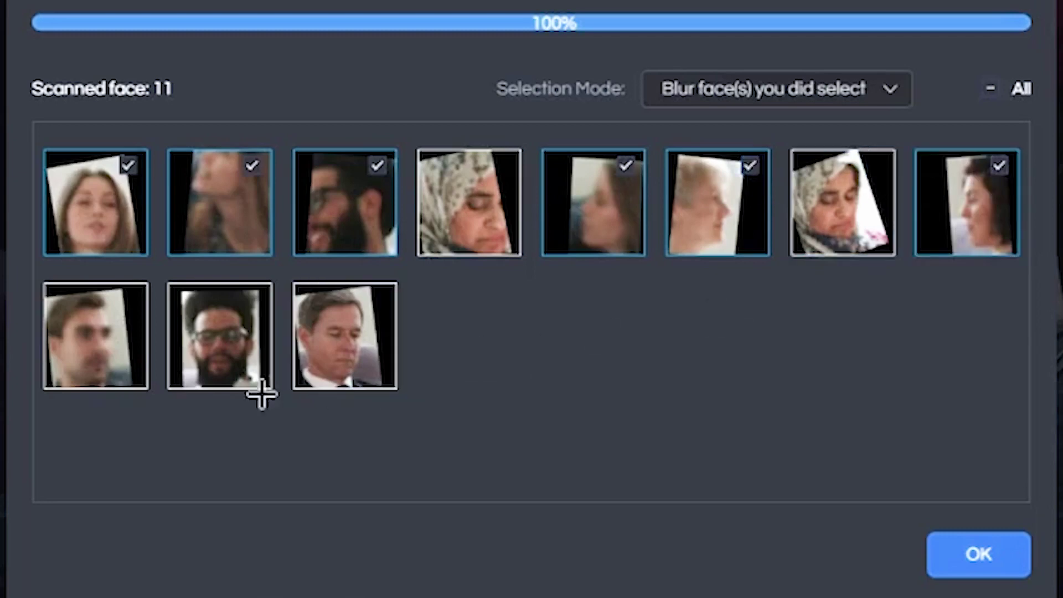
left_click(128, 301)
left_click(253, 300)
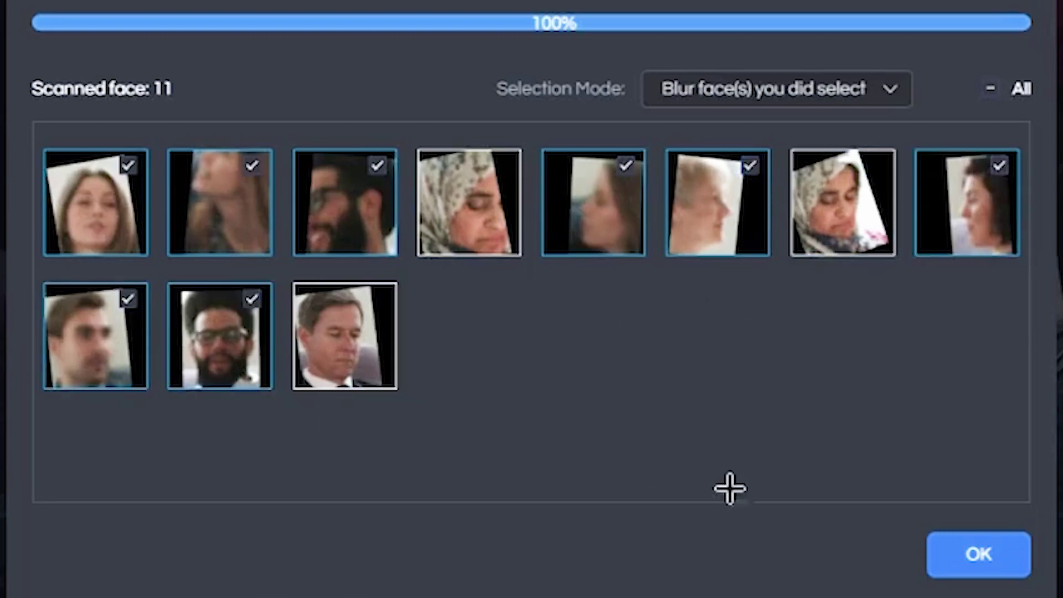
left_click(977, 576)
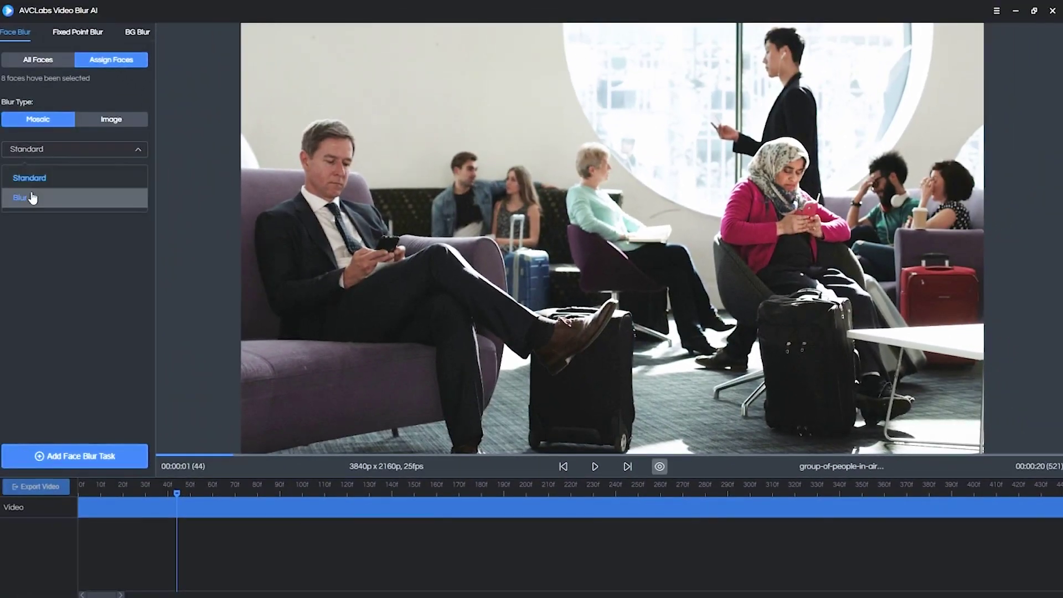
Set the mosaic style to Blur, add the face blur task for the assigned faces and preview it.
left_click(37, 195)
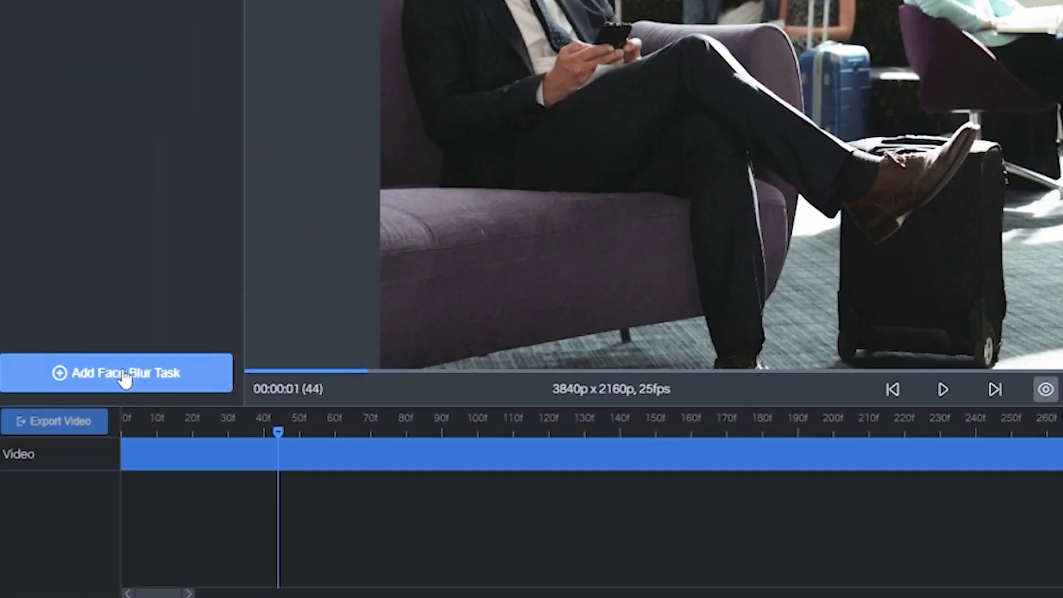
left_click(80, 457)
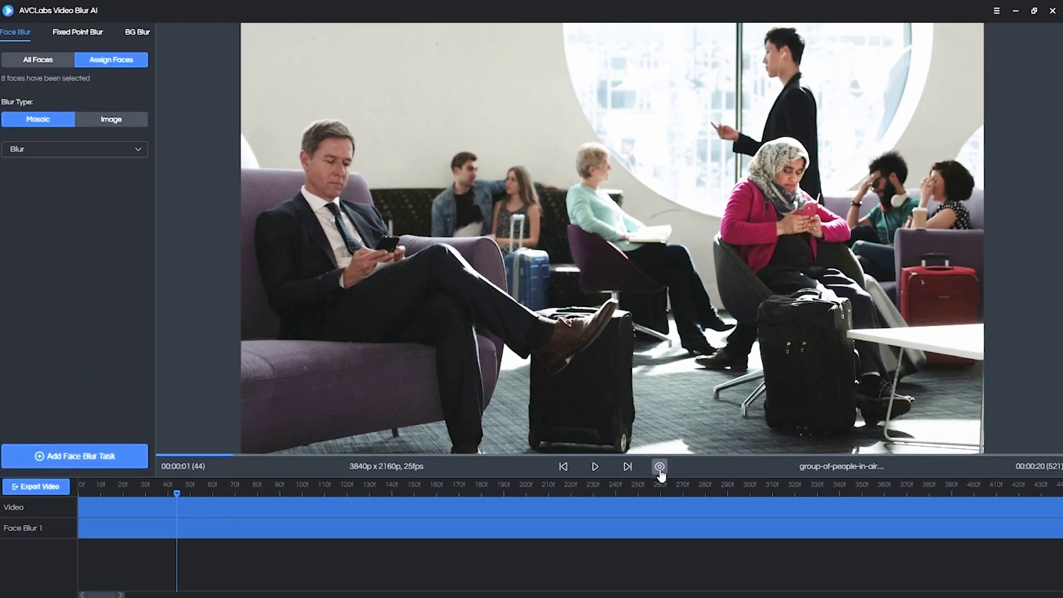
left_click(660, 466)
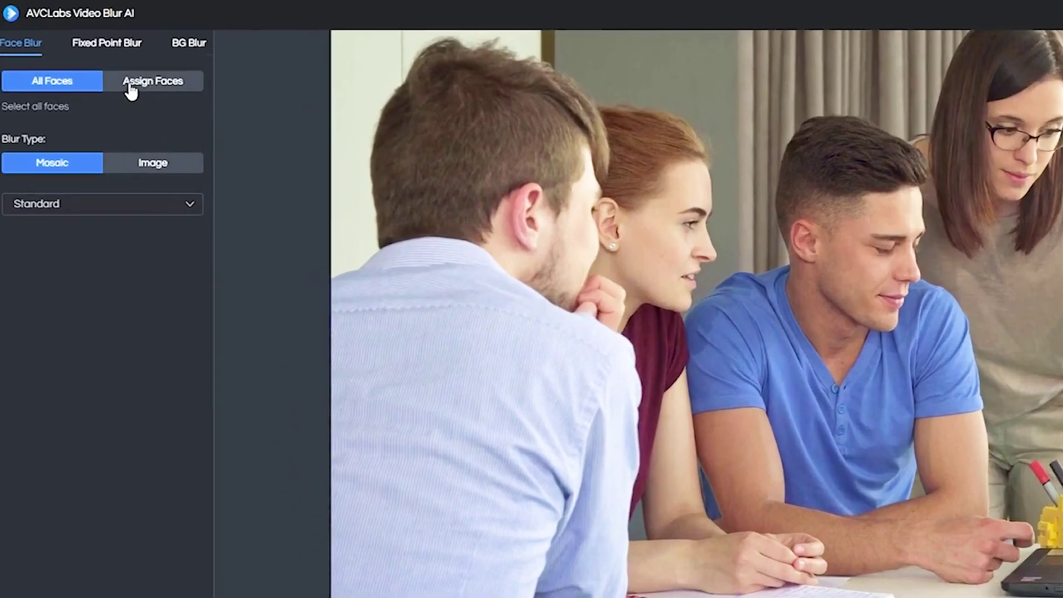
Scan the office meeting video for assignable faces with a quick scan of 1 frame from every 10.
left_click(110, 59)
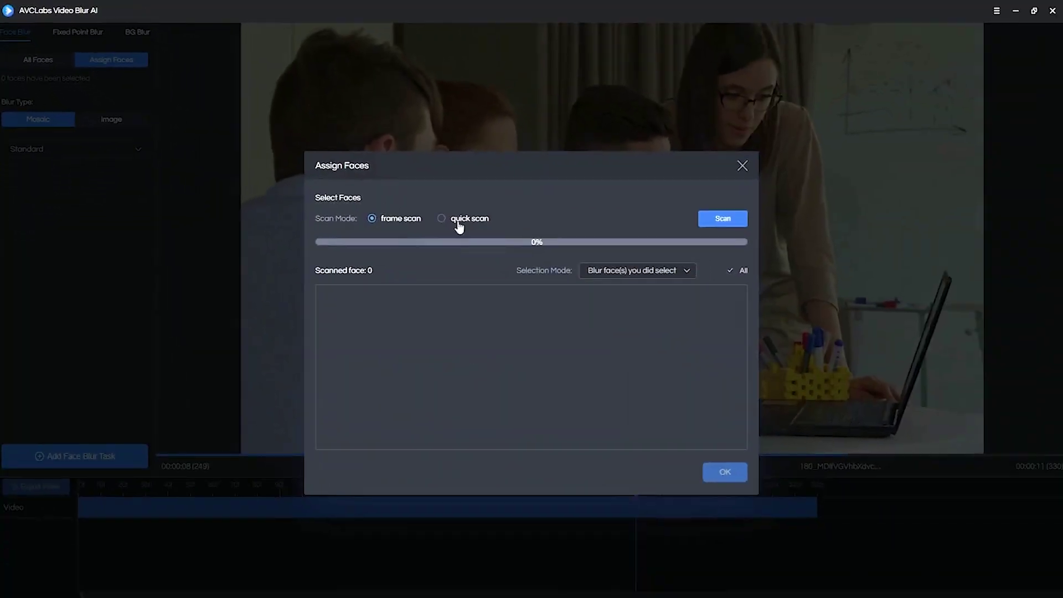
left_click(444, 219)
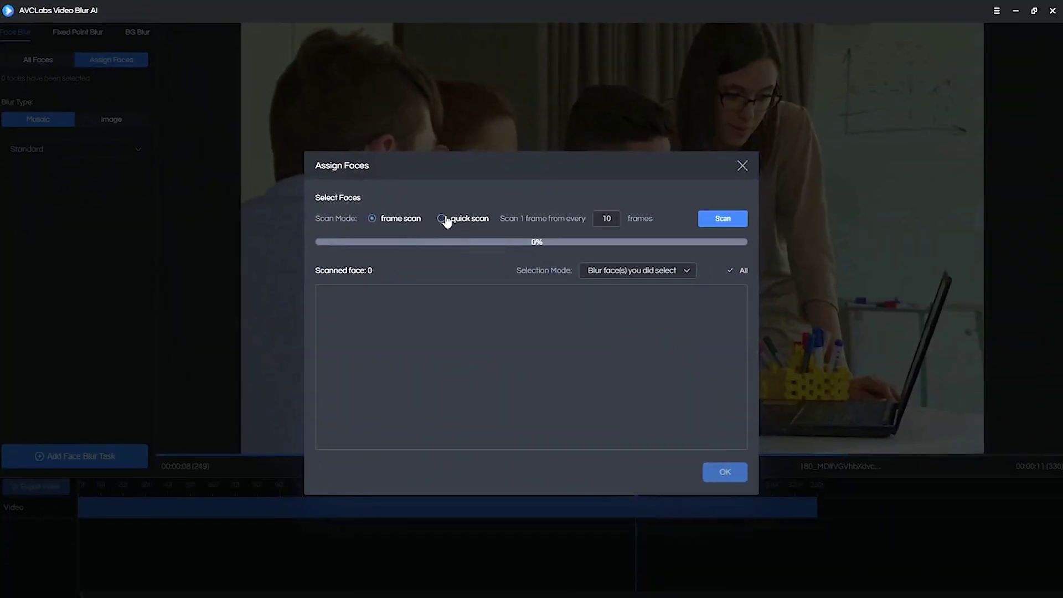
left_click(713, 222)
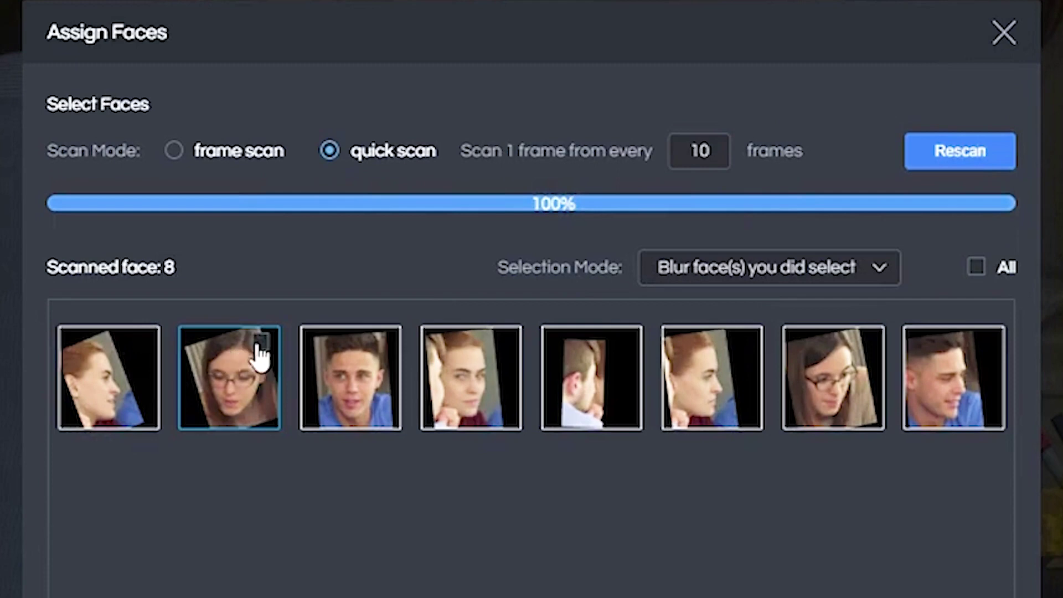
Choose both scanned faces of the woman with glasses as the faces to blur and confirm the selection.
left_click(260, 342)
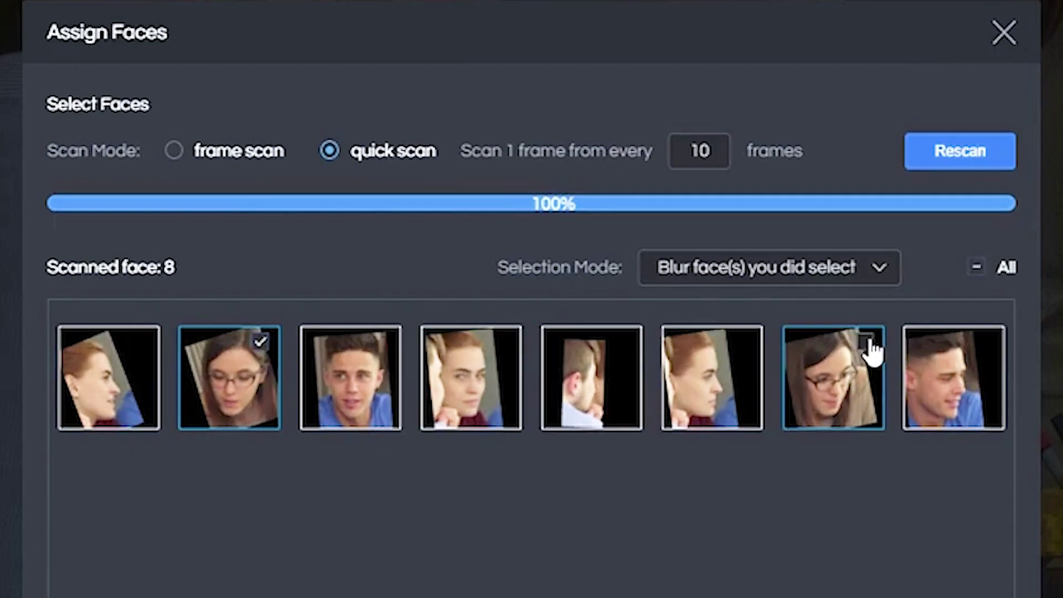
left_click(866, 344)
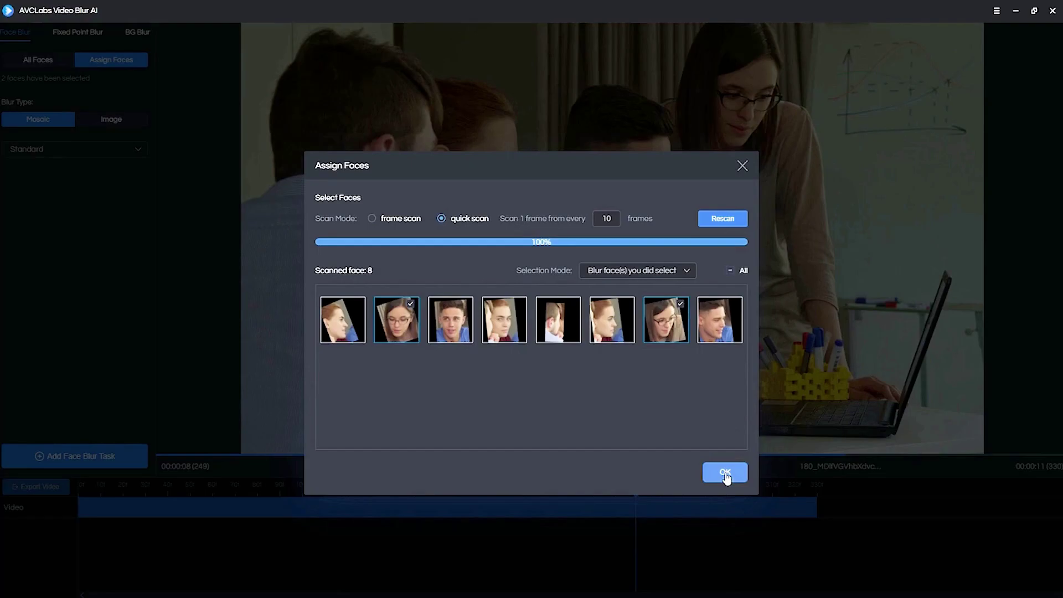
left_click(726, 473)
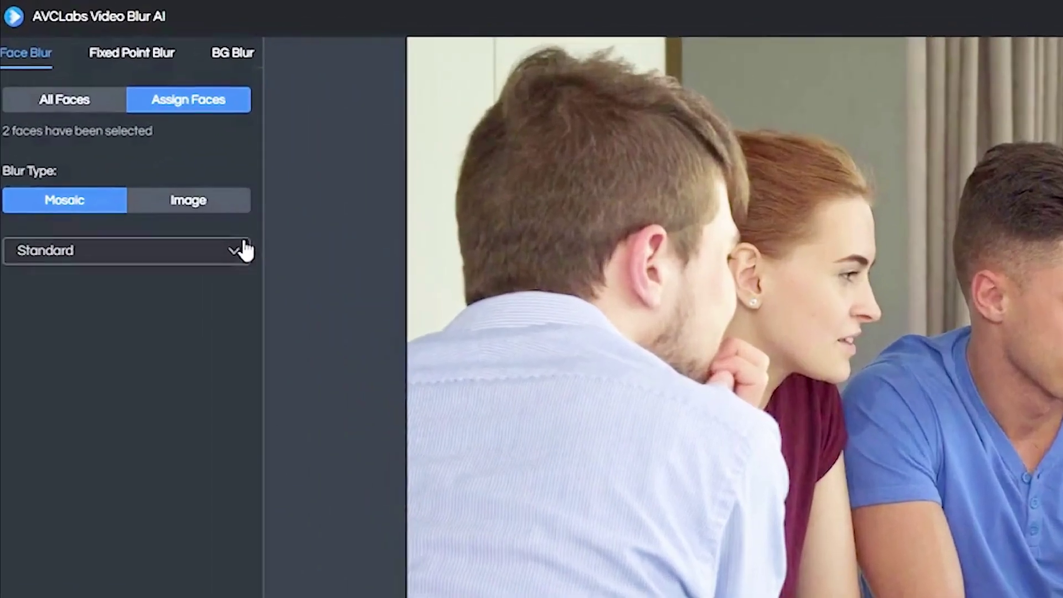
Set the blur type to Image with the smiley picture jlU0NWT1.png from Downloads, and add the face blur task.
left_click(178, 213)
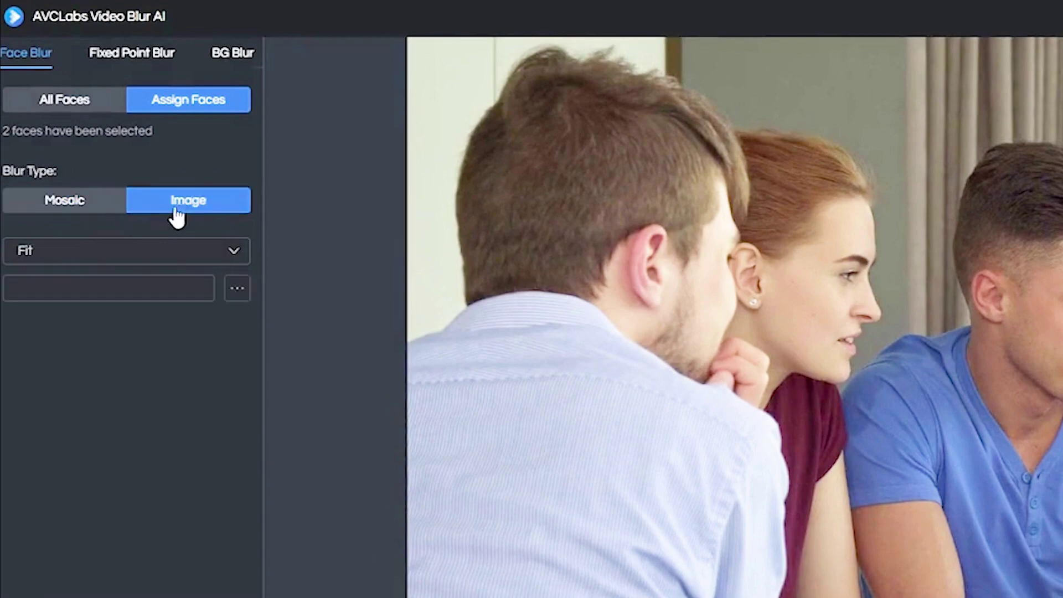
left_click(237, 288)
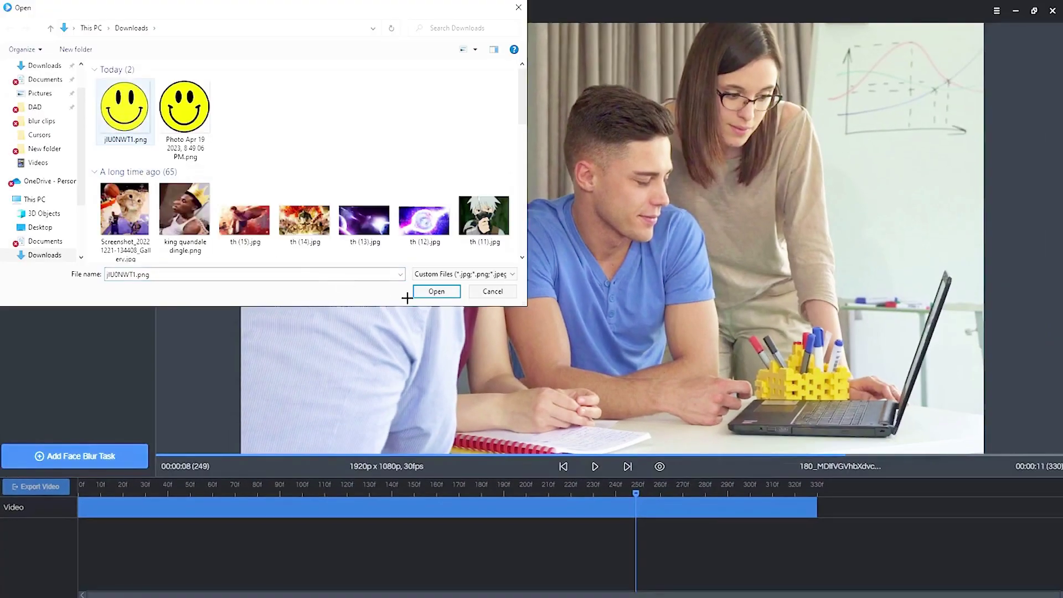
left_click(432, 294)
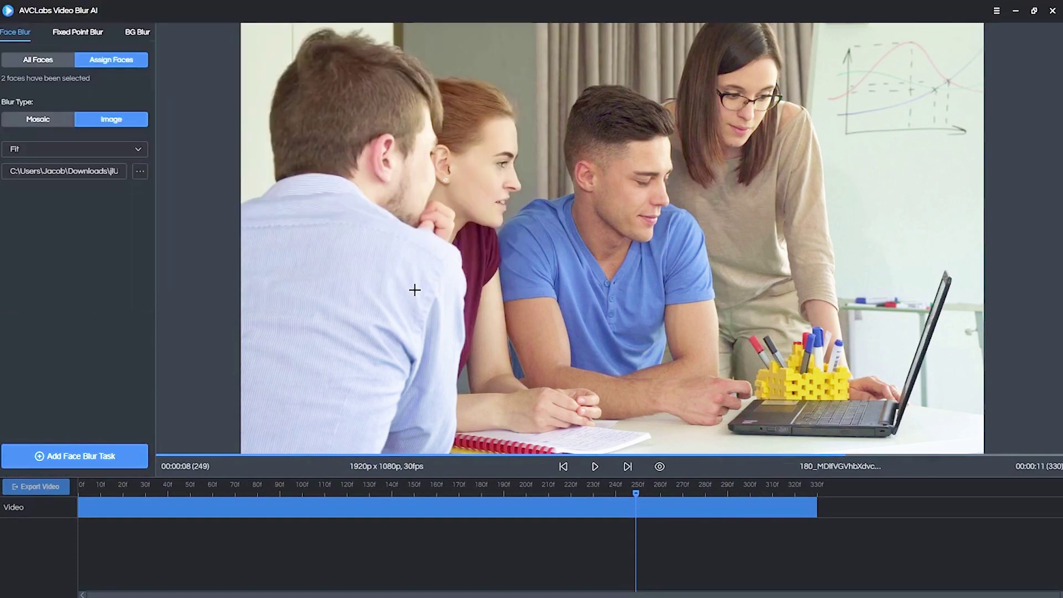
left_click(105, 465)
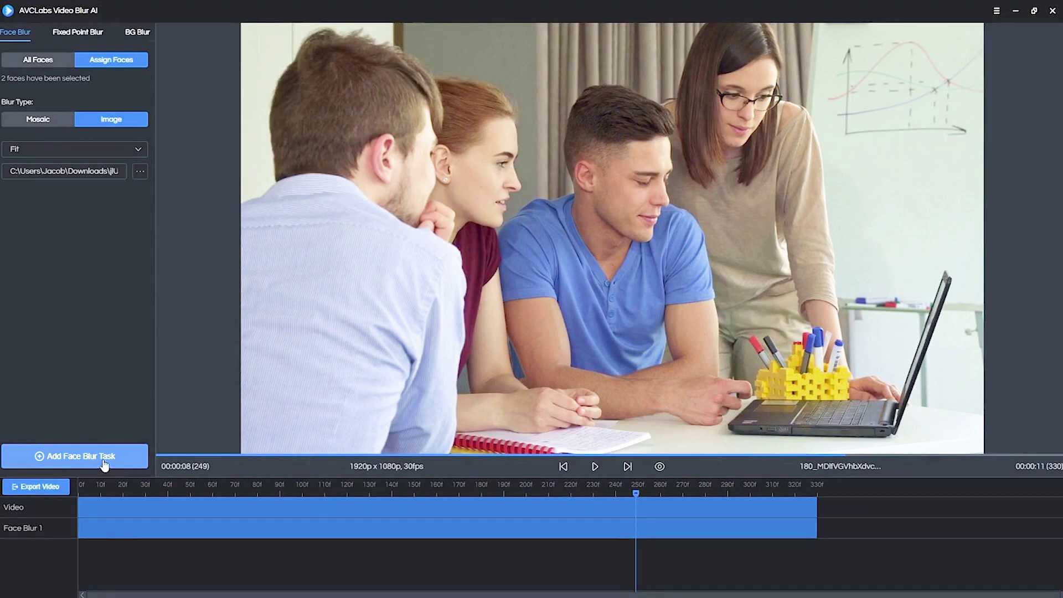
Preview the smiley covering the woman's face and export the video.
left_click(658, 467)
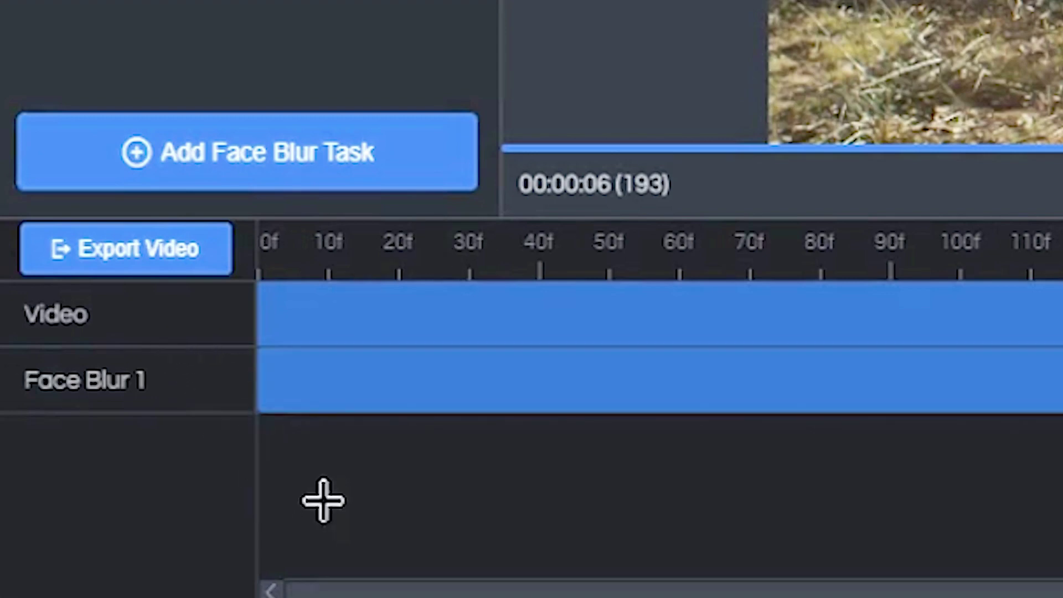
left_click(177, 258)
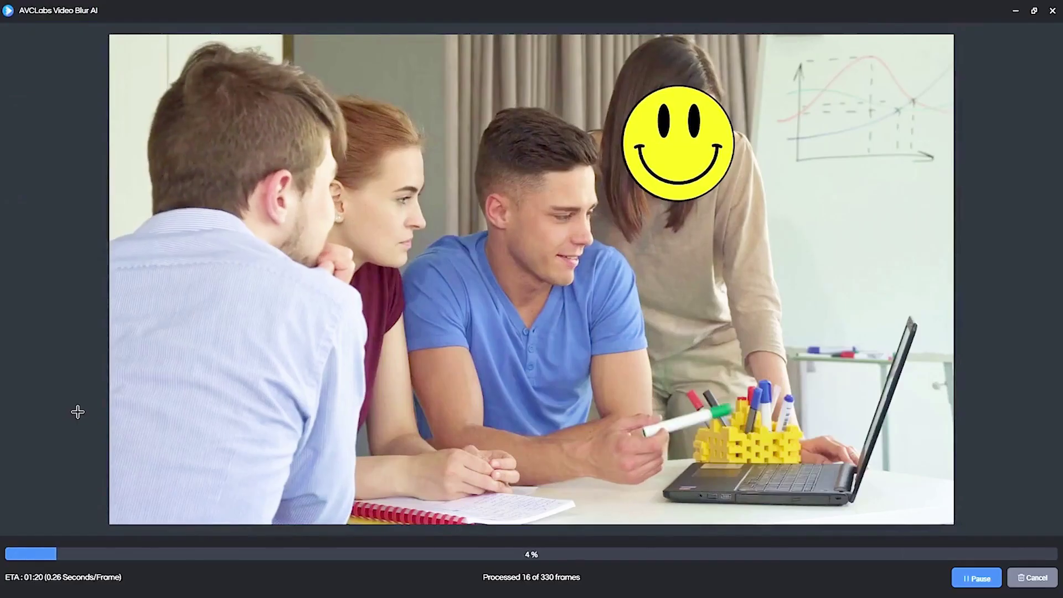